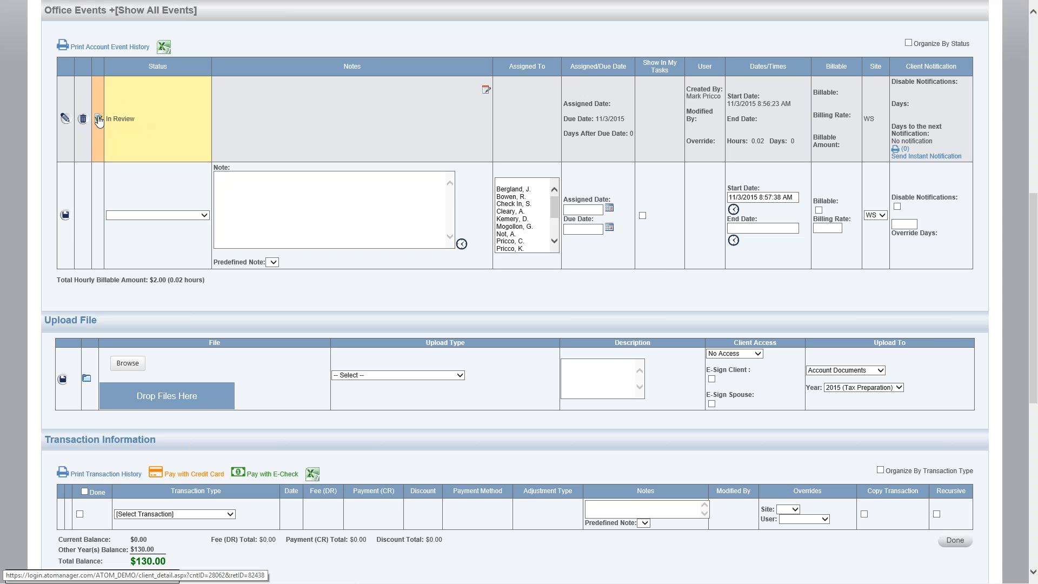
Open the In Review event's checklist, mark every item except Verify Tax Return as done, and save it
left_click(99, 119)
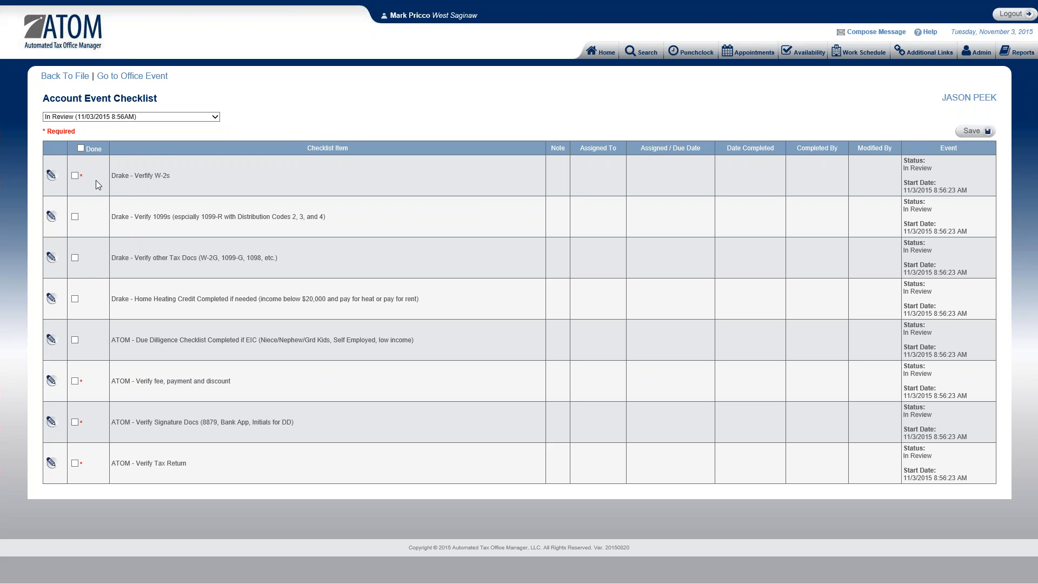
left_click(74, 176)
left_click(76, 217)
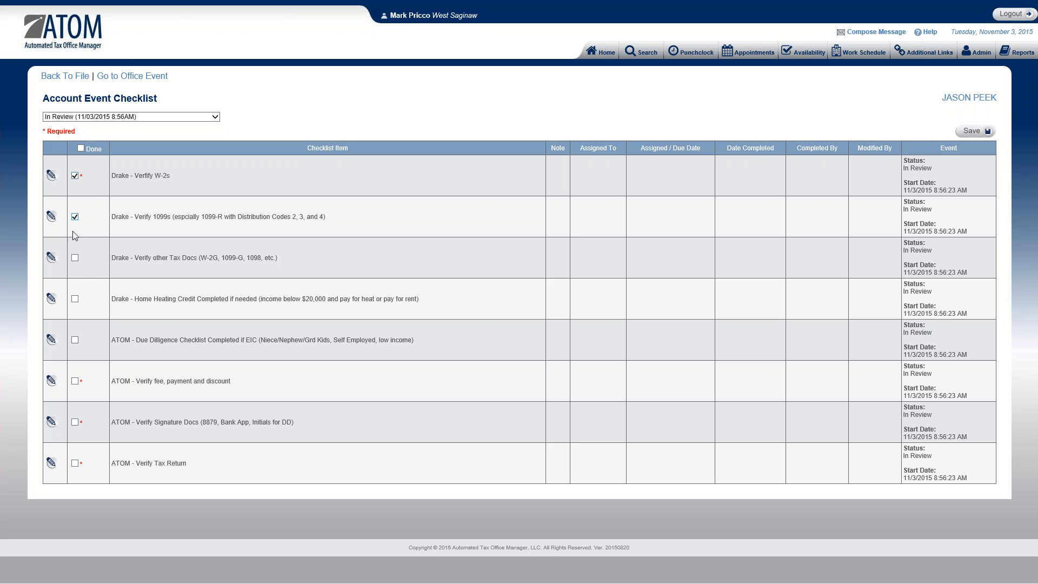
left_click(81, 148)
left_click(81, 148)
left_click(75, 217)
left_click(75, 258)
left_click(76, 299)
left_click(75, 381)
left_click(76, 422)
left_click(967, 133)
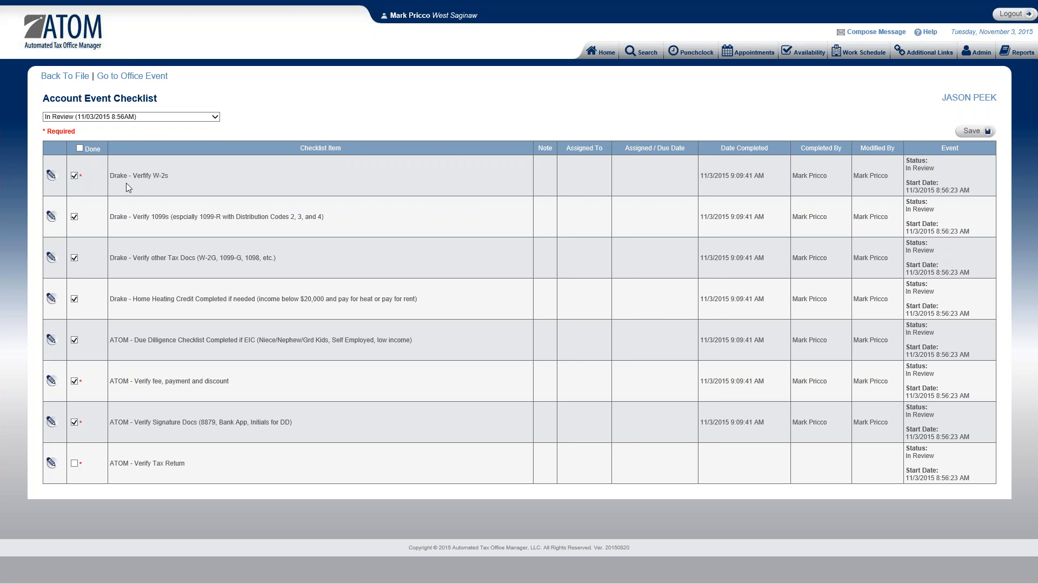
Add the timestamped note "Hard to read one of the W-2s from Meijers." with due date 11/3/2015 to the W-2s checklist item and save it
left_click(52, 176)
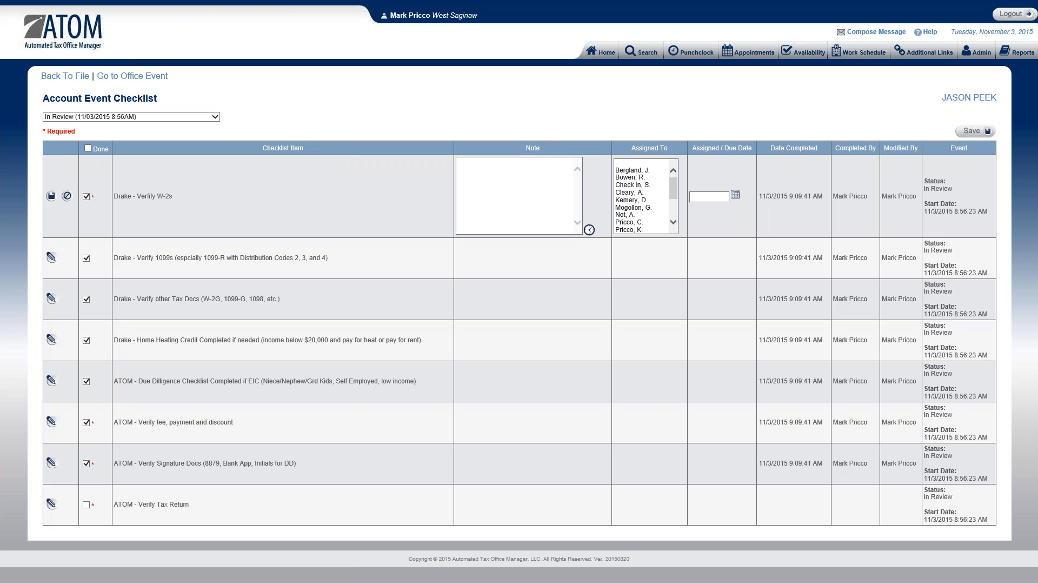
left_click(589, 230)
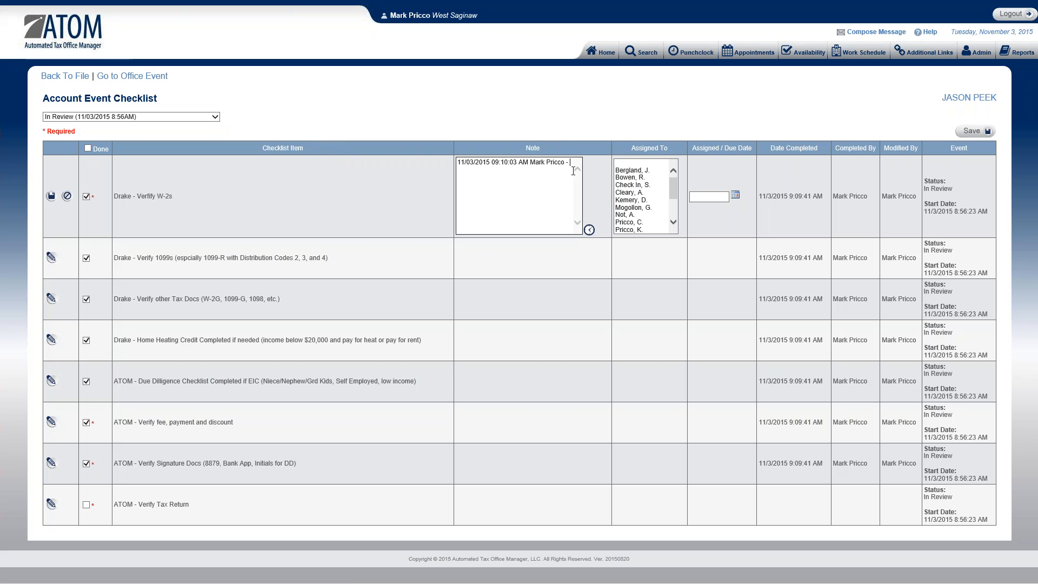
type("Hard to read one of the W-2s from Meijers.")
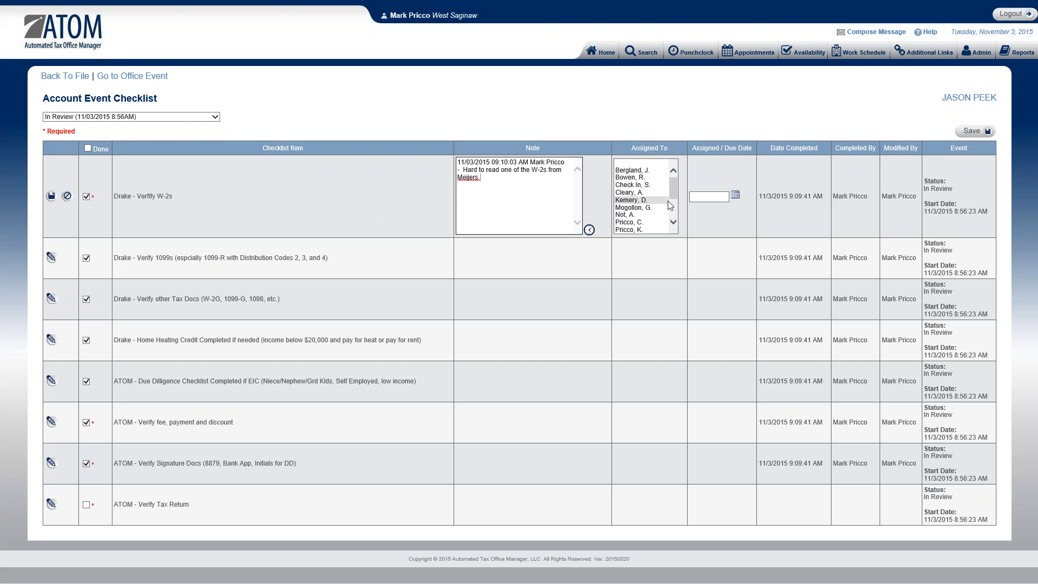
scroll(673, 194, "down", 1)
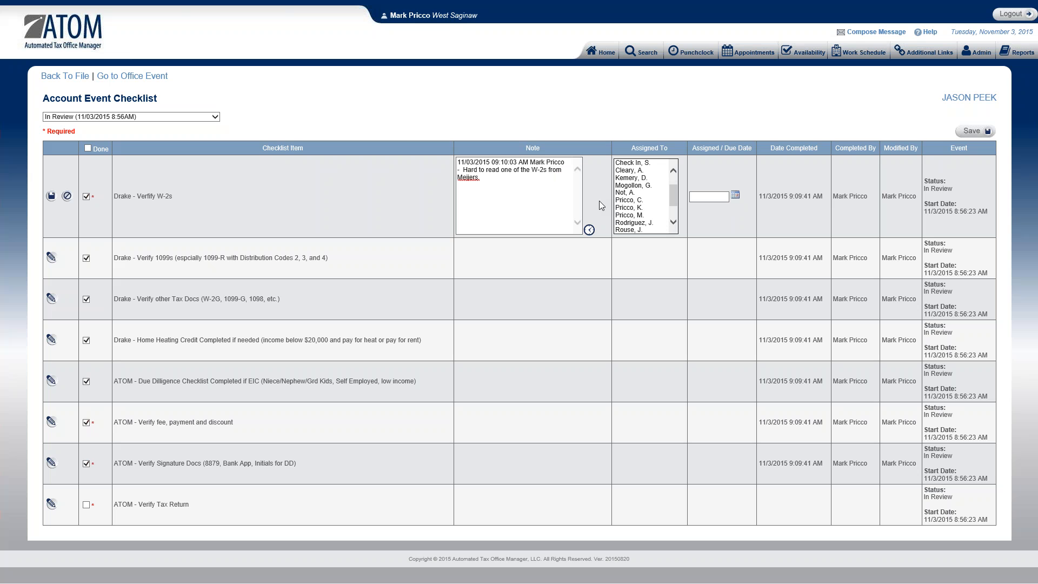
left_click(51, 195)
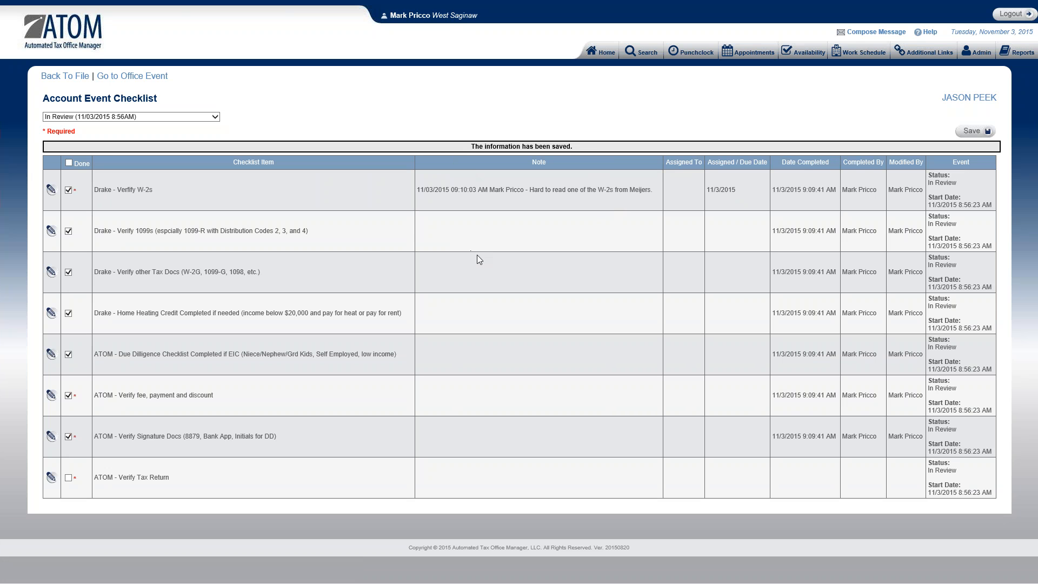
View the Lobby event's checklist, and switch to viewing all checklists for the account year
left_click(112, 118)
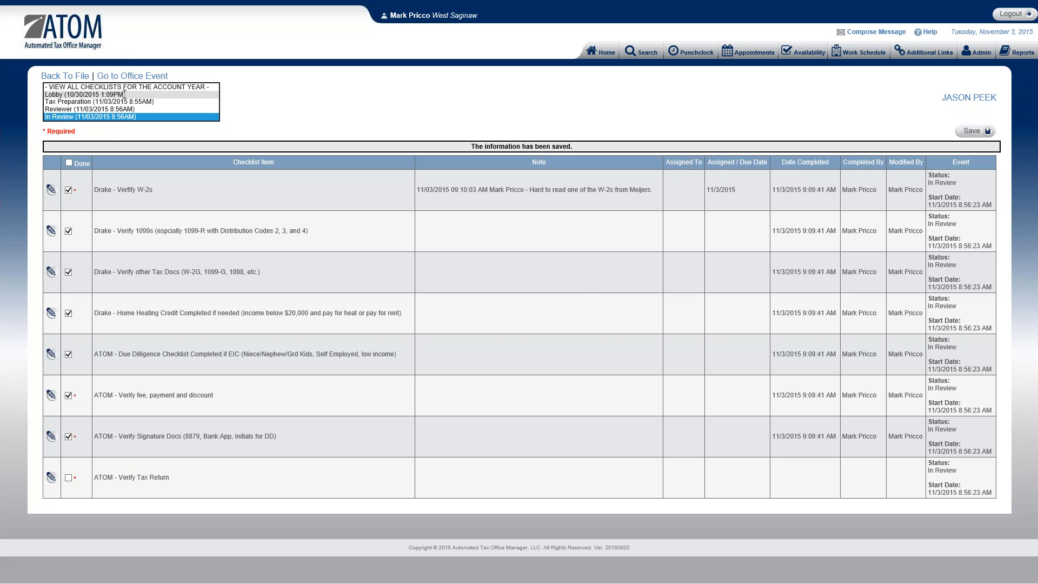
left_click(126, 94)
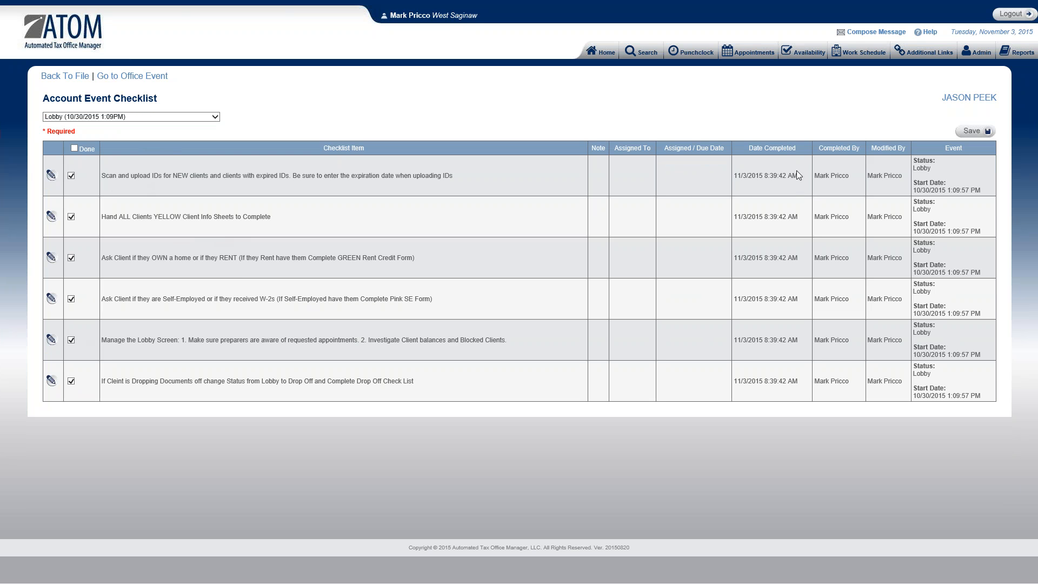
left_click(143, 116)
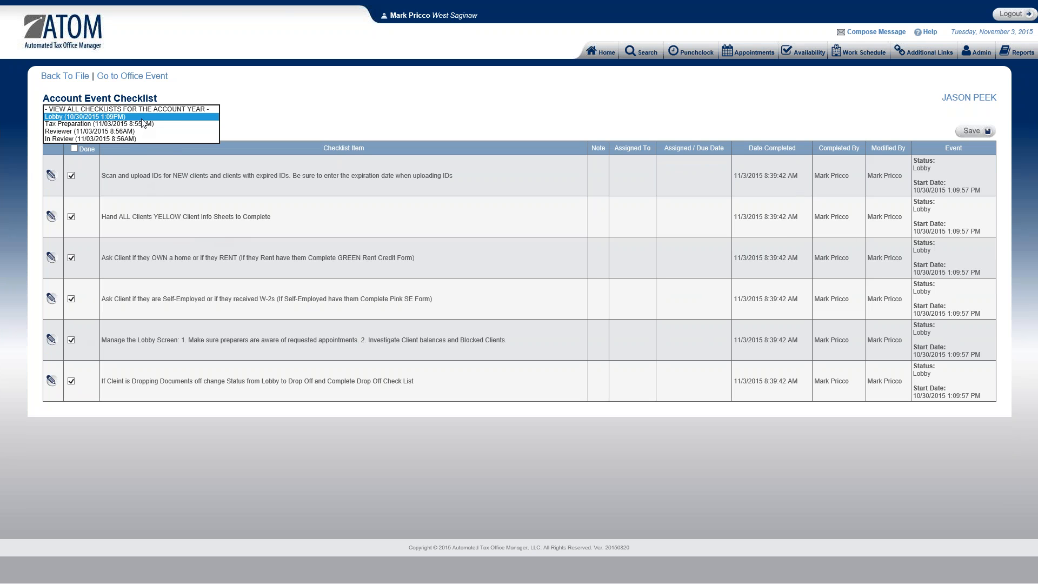
left_click(141, 110)
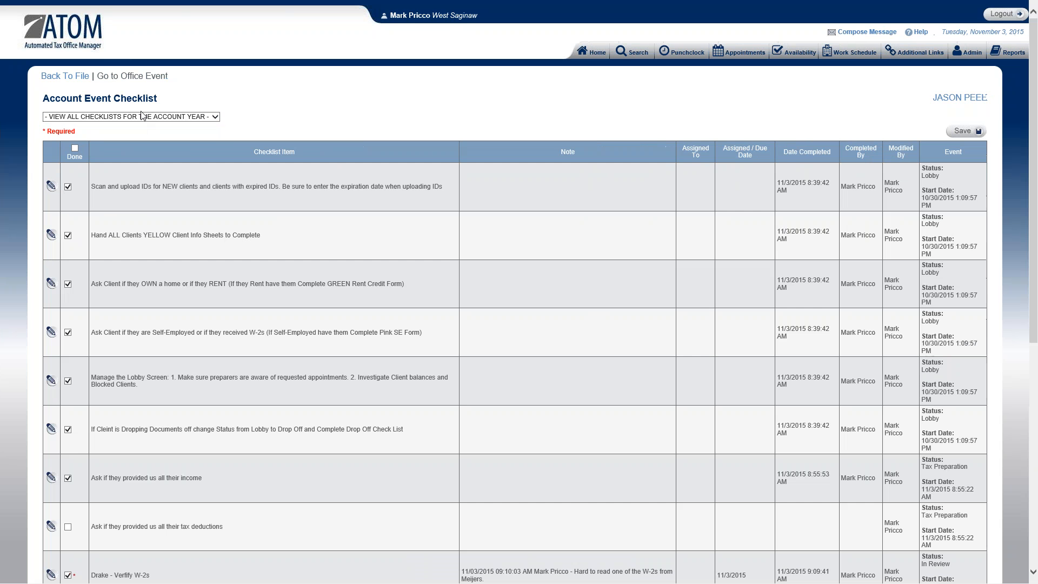
Examine the combined checklist items, their completion details, notes and events for the whole account year
scroll(54, 240, "down", 2)
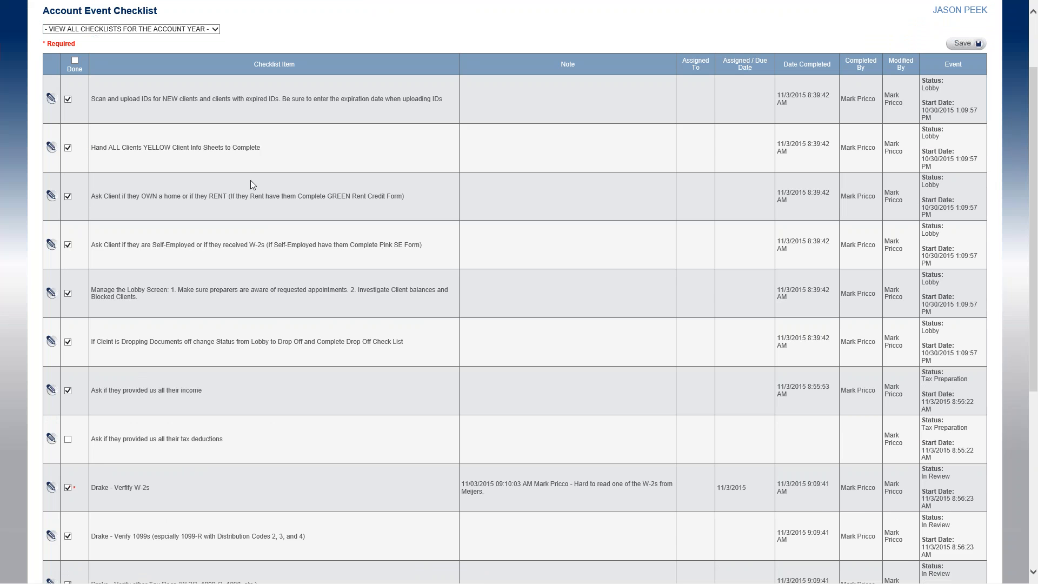
scroll(249, 216, "down", 5)
scroll(245, 310, "up", 4)
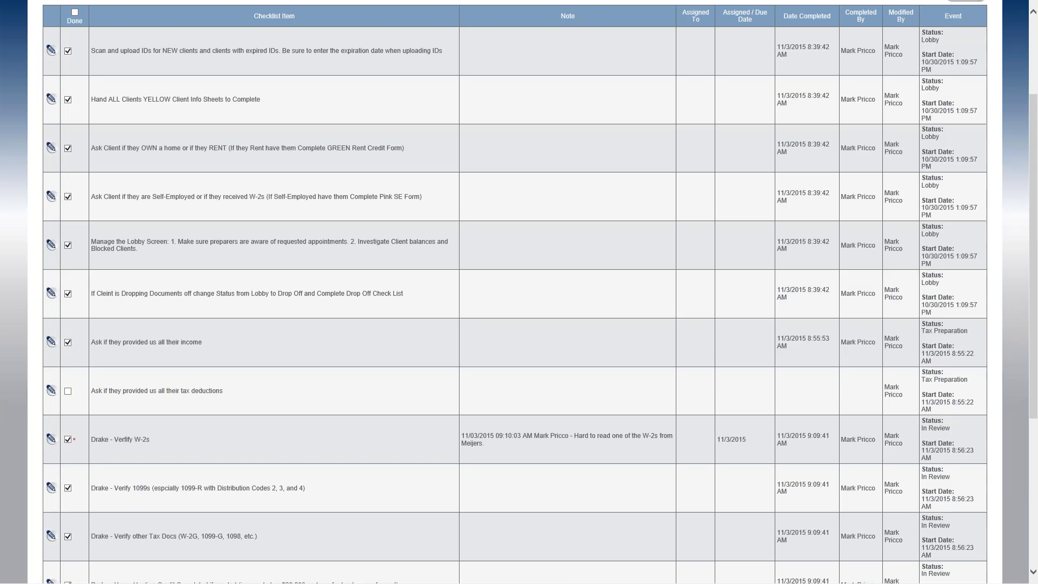
scroll(84, 152, "up", 3)
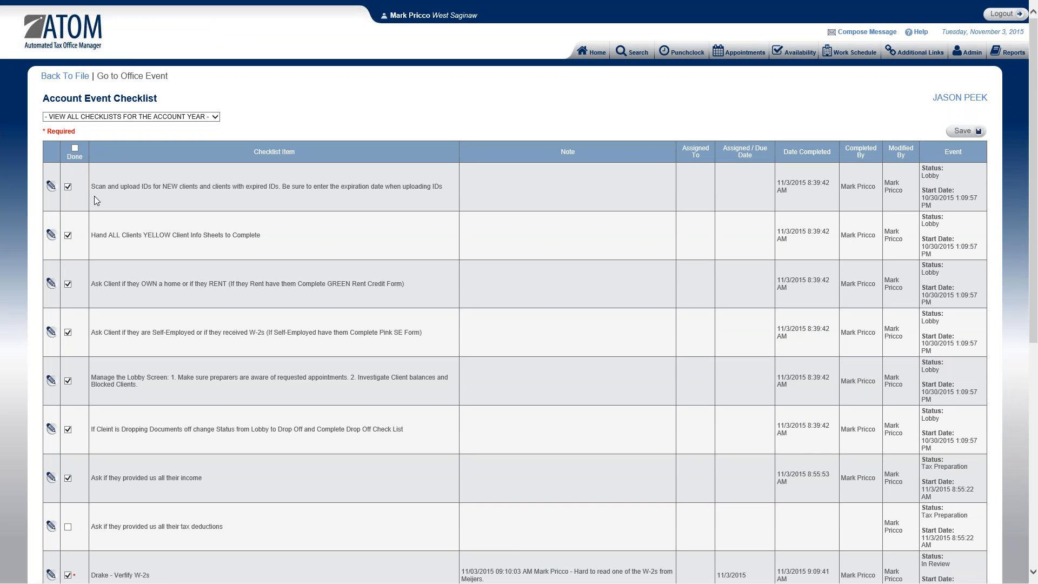
scroll(98, 257, "down", 3)
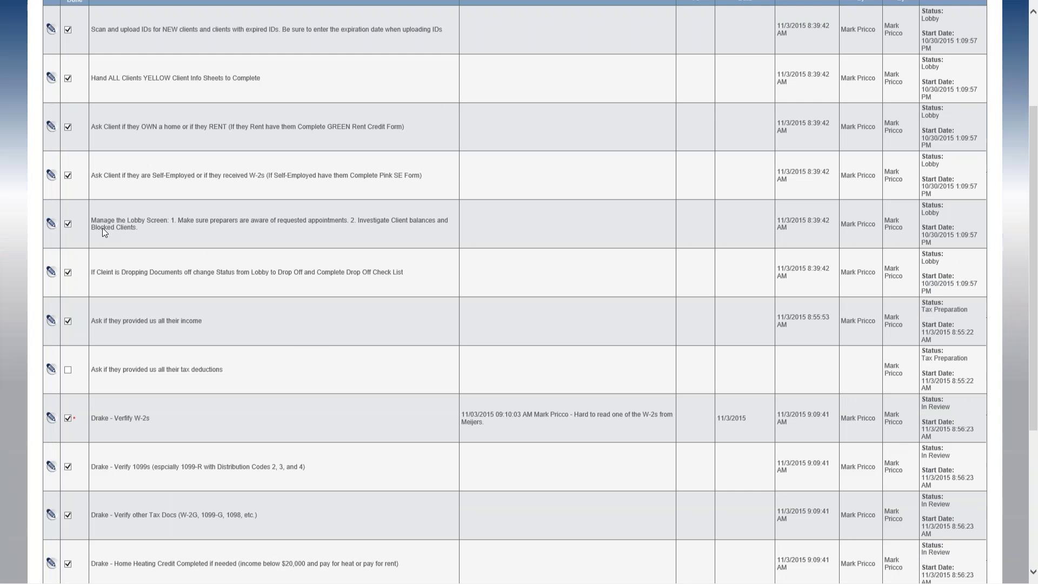
scroll(102, 232, "down", 1)
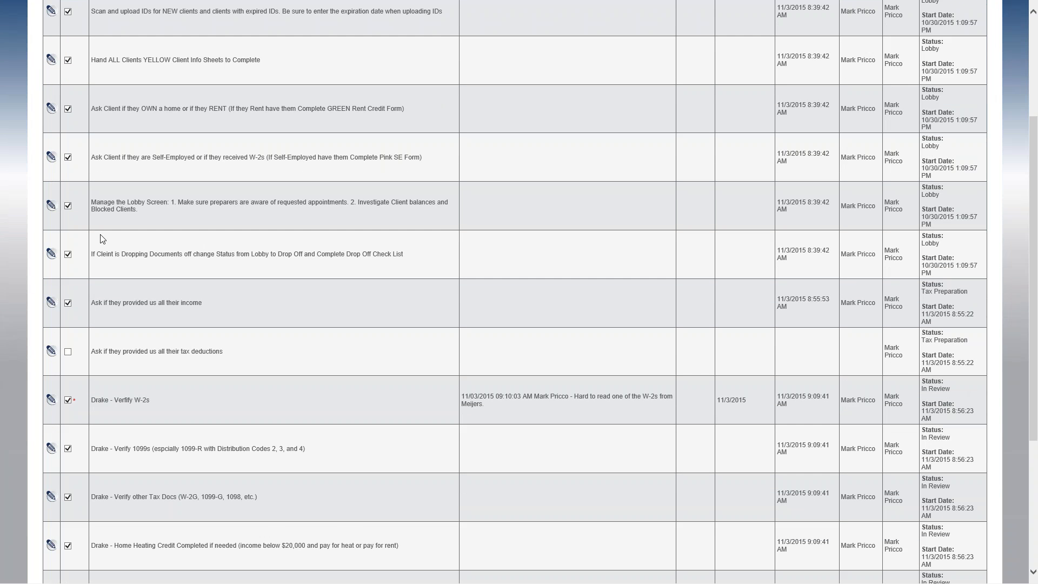
scroll(100, 240, "down", 2)
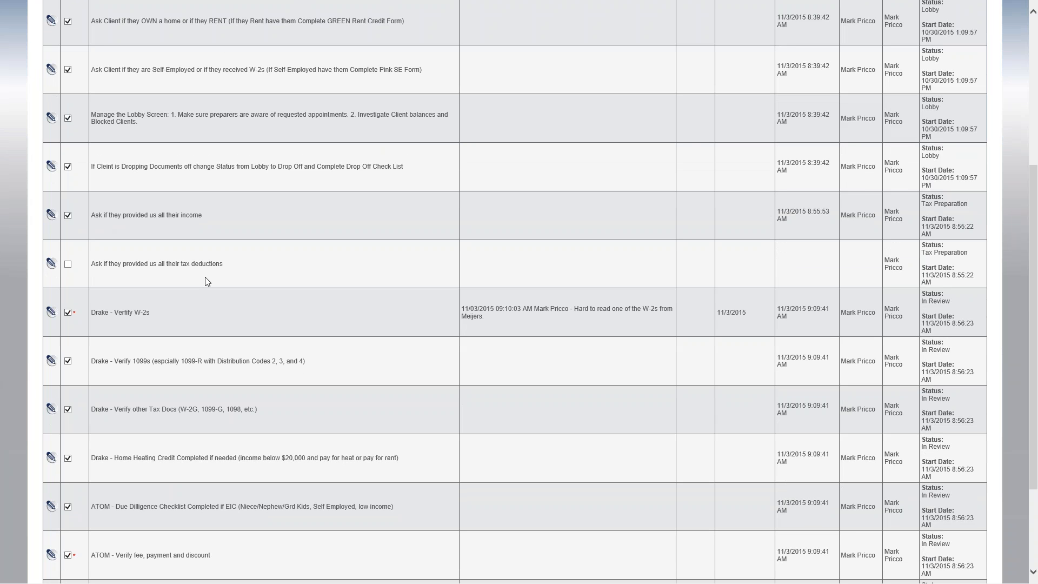
scroll(208, 276, "up", 5)
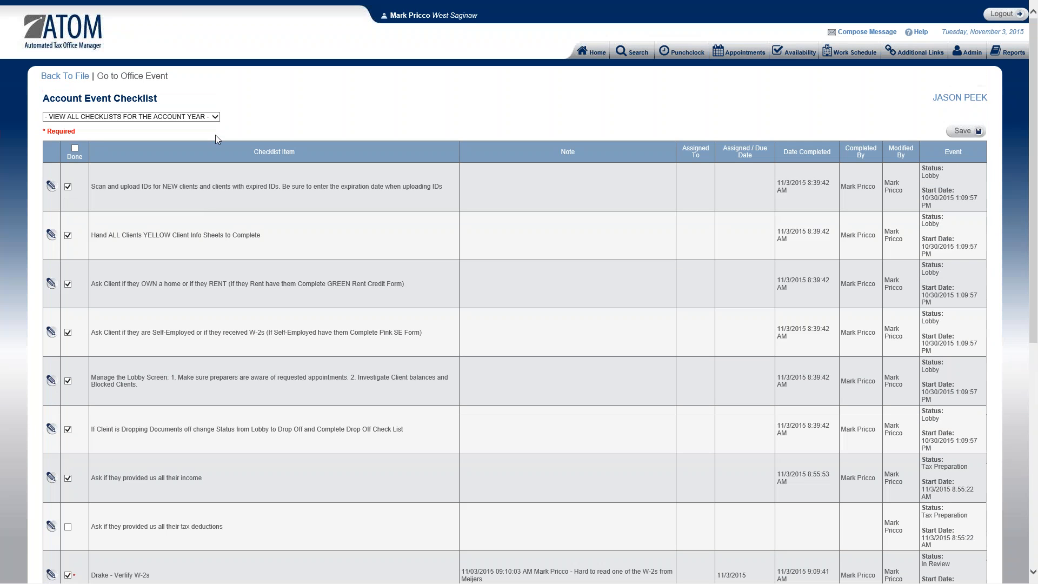
left_click(214, 116)
left_click(178, 132)
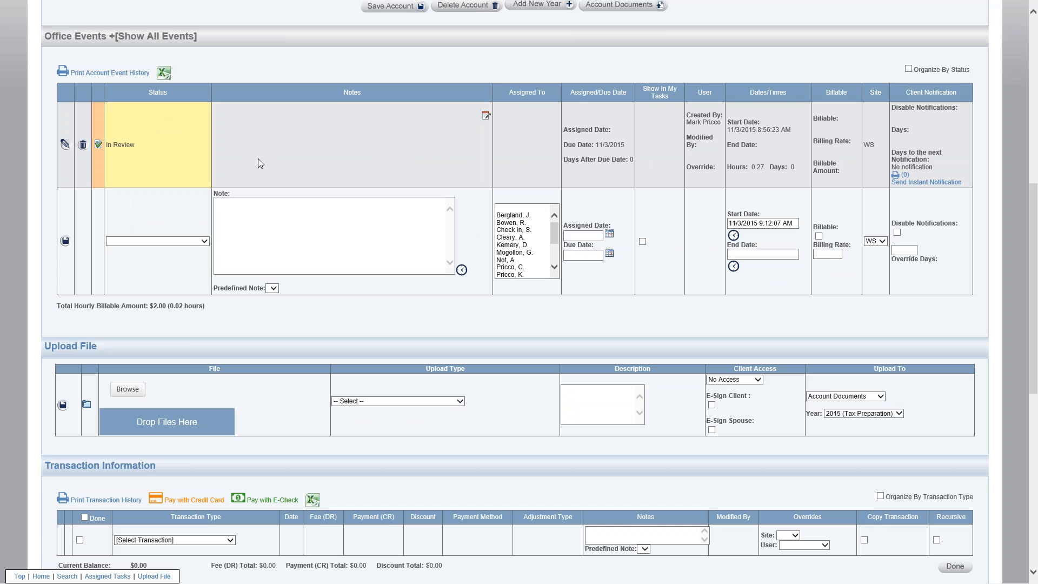
Open the client's required checklist from the In Review list on the home page, return to the list and reopen the checklist
scroll(257, 158, "up", 3)
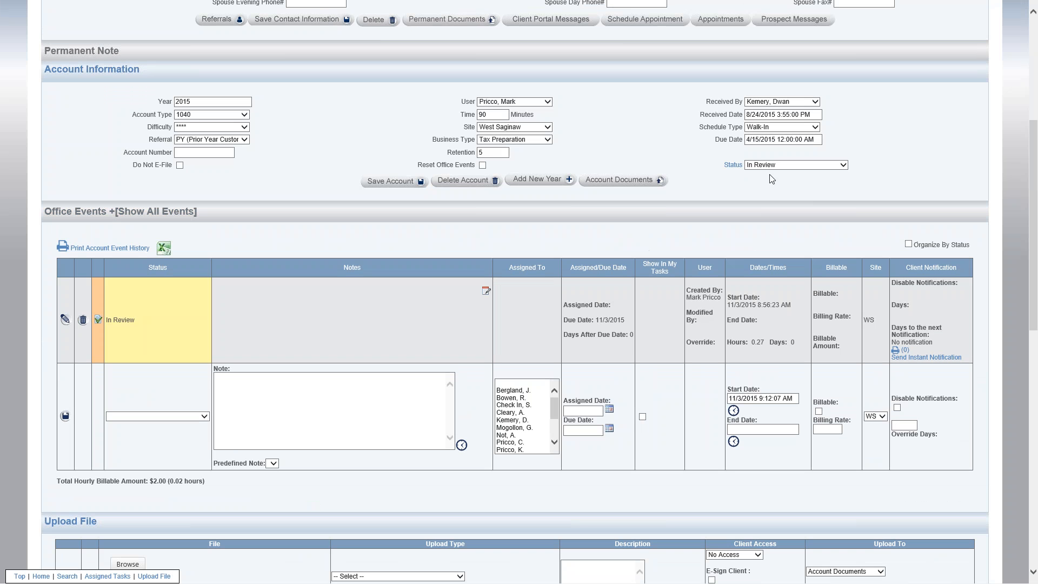
scroll(426, 284, "up", 5)
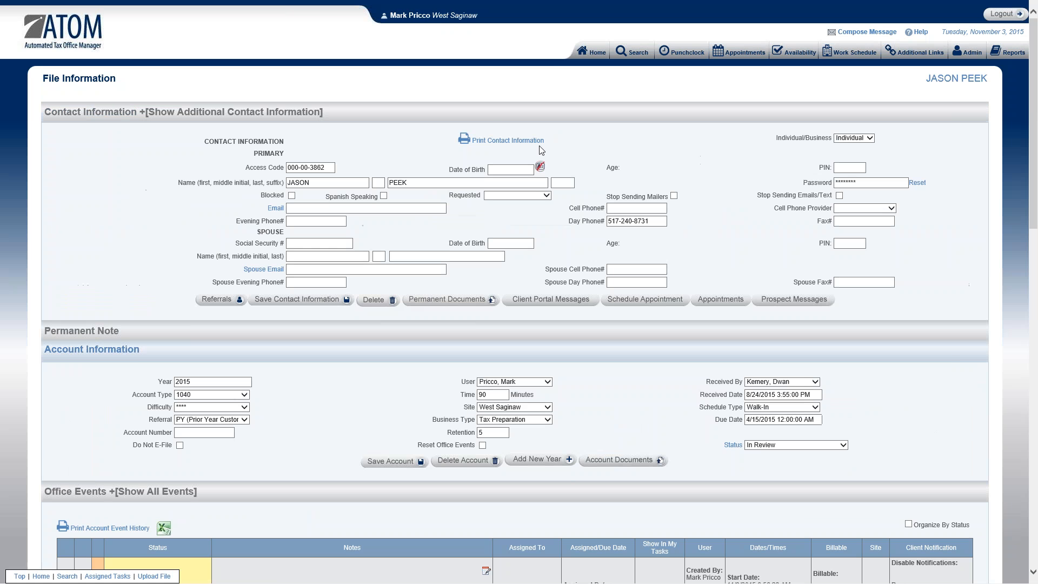
left_click(593, 53)
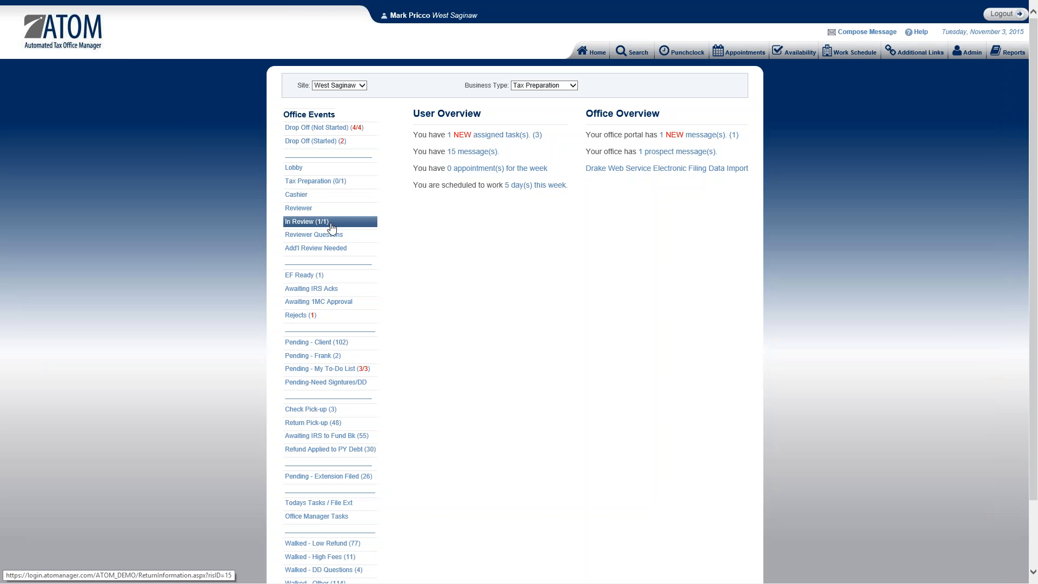
left_click(322, 222)
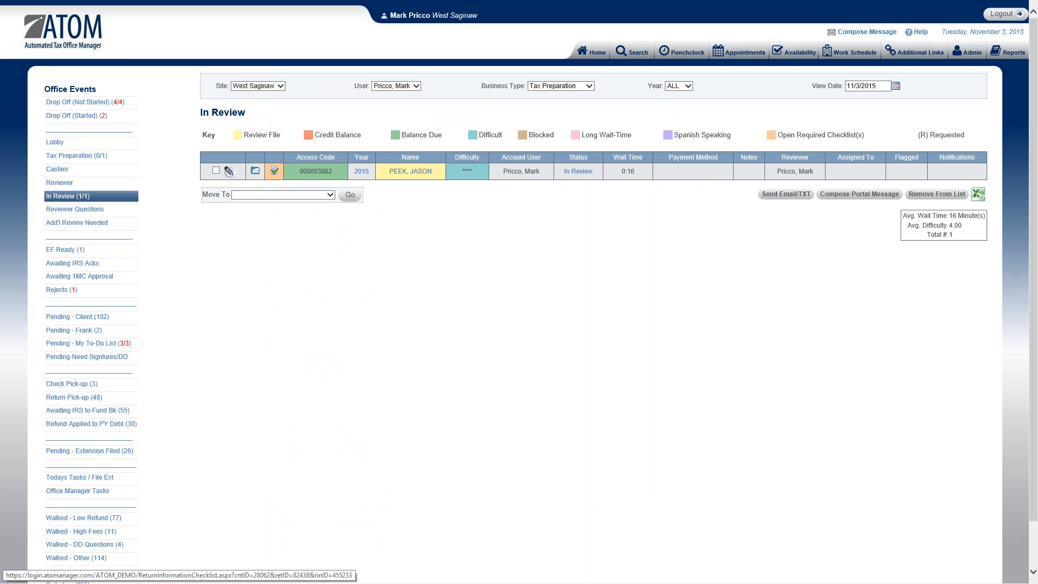
left_click(275, 172)
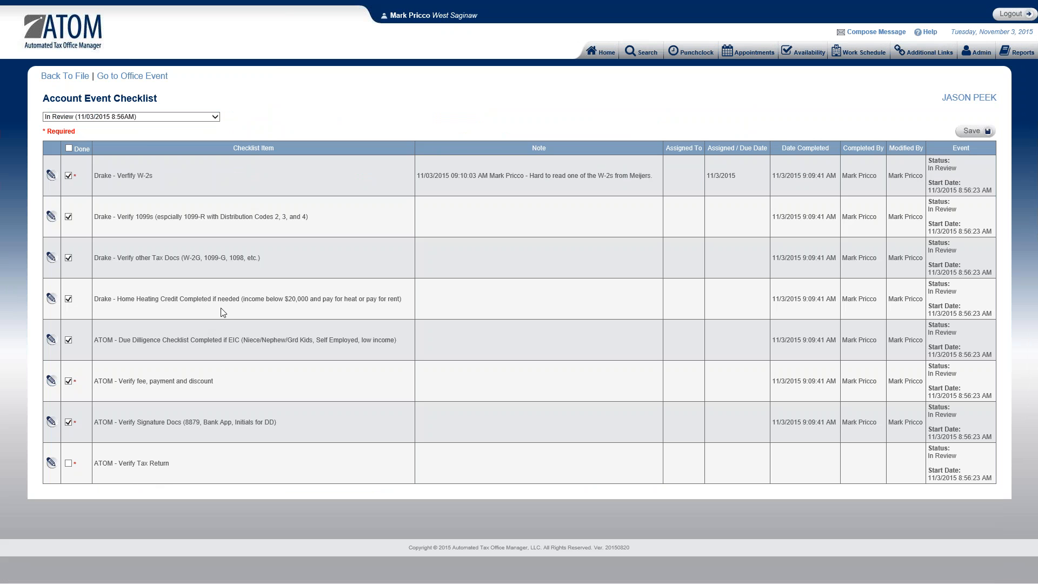
left_click(155, 78)
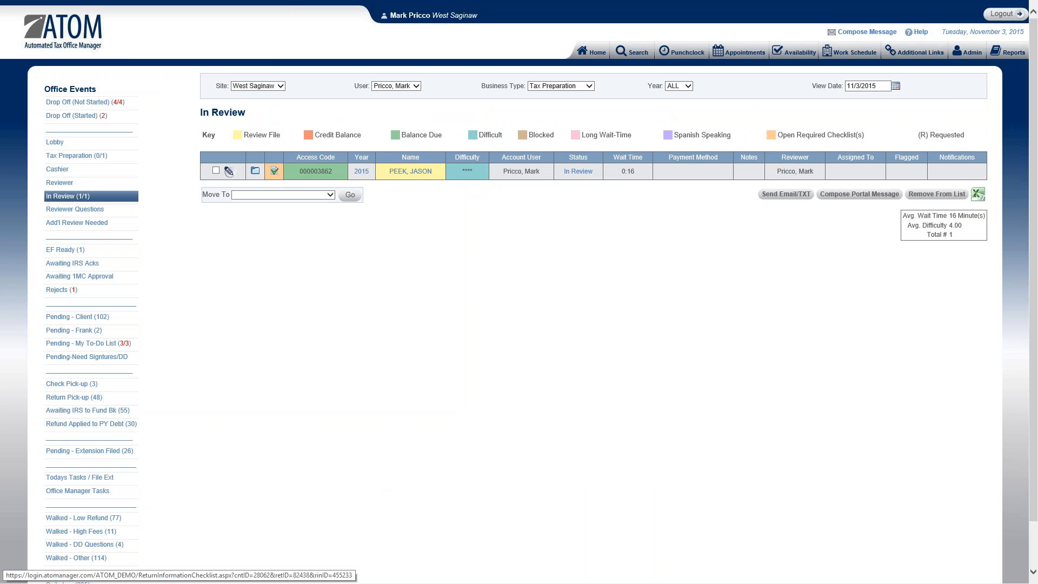
left_click(274, 171)
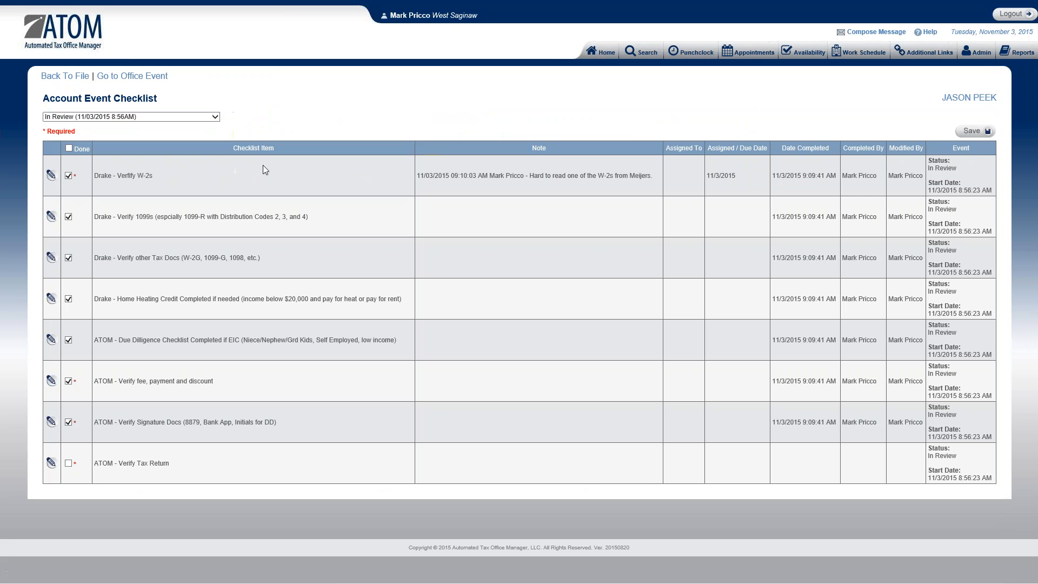
Change the account status in the client's file to Rejects, save the account, and open its outstanding required checklists
left_click(81, 80)
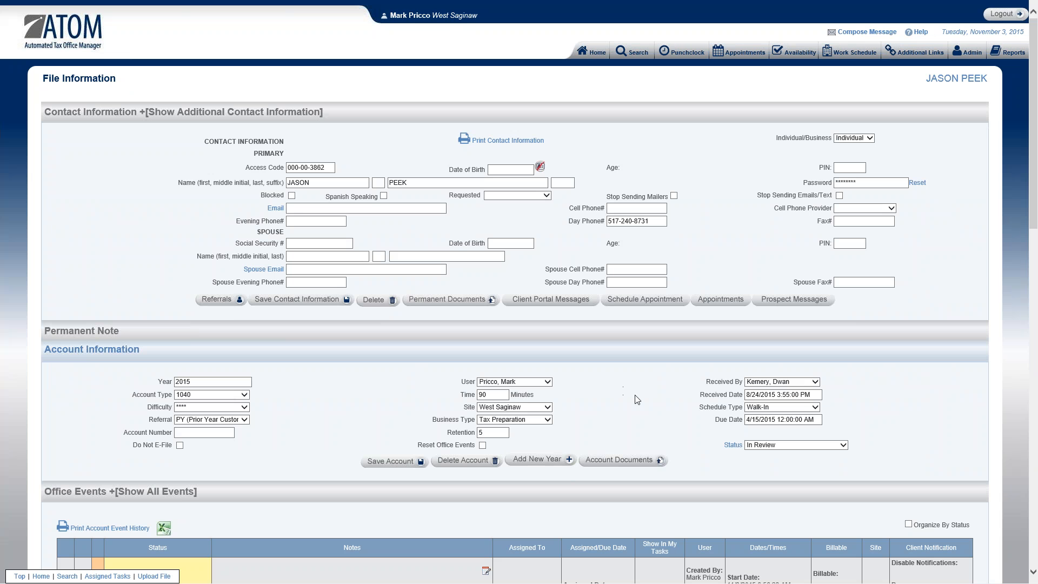
scroll(883, 405, "down", 10)
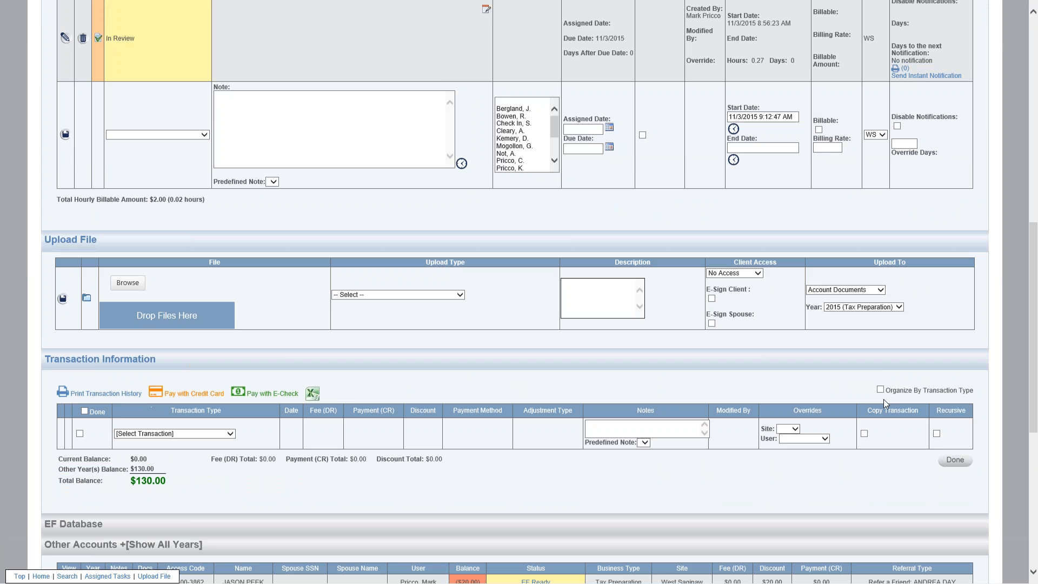
scroll(883, 399, "up", 5)
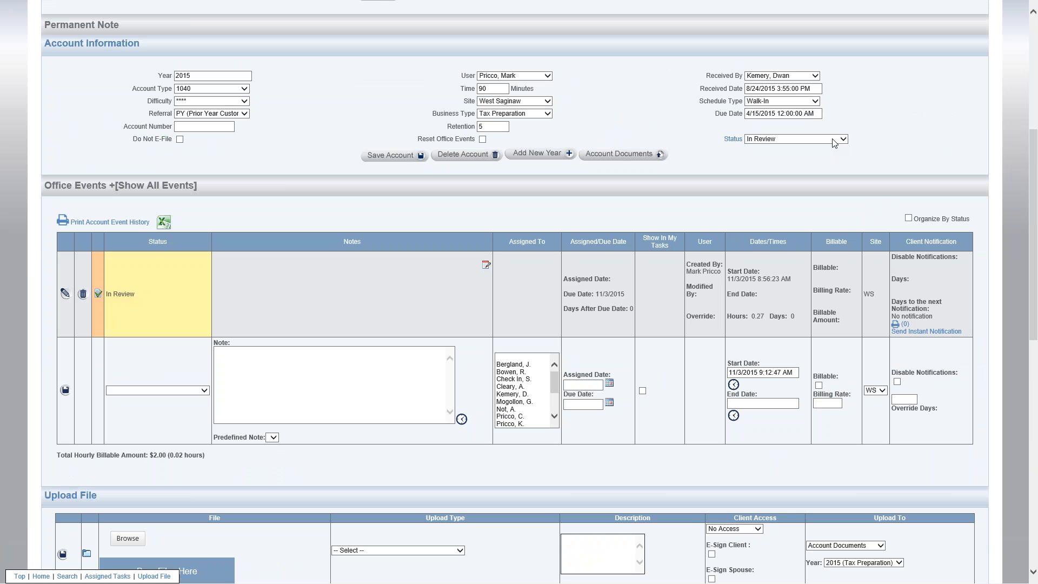
left_click(834, 143)
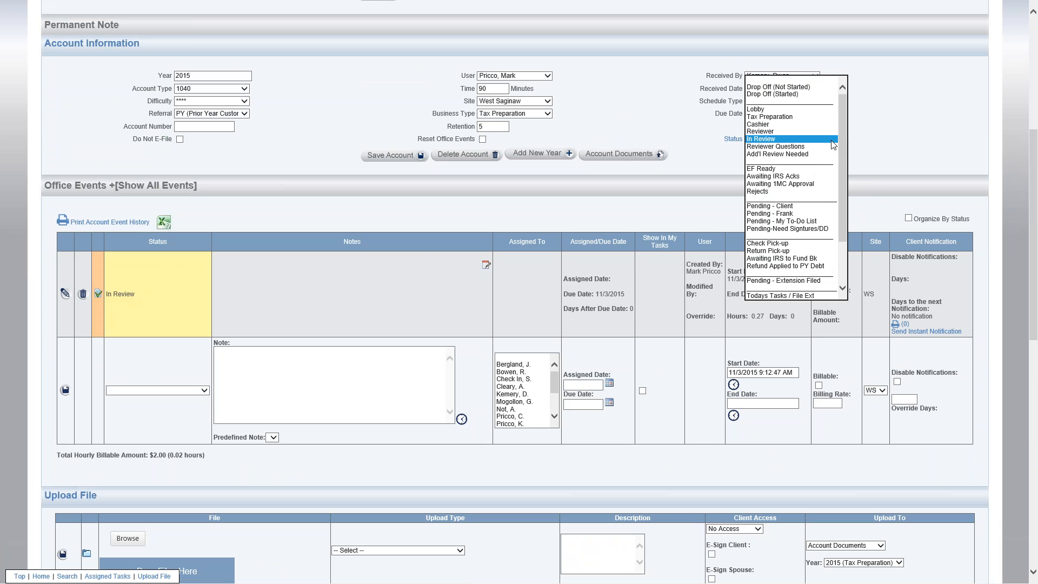
left_click(805, 192)
left_click(401, 156)
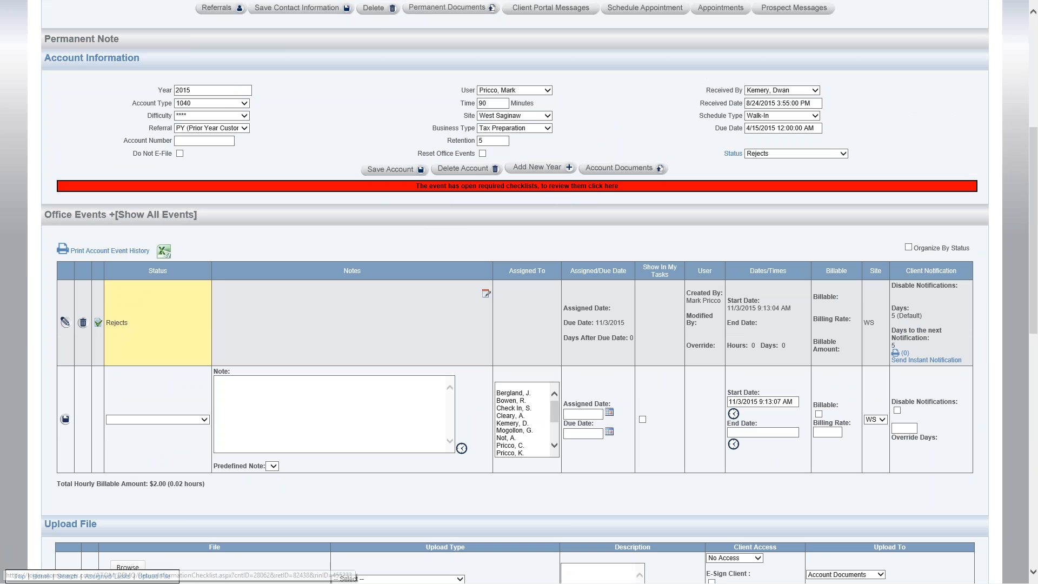
left_click(613, 187)
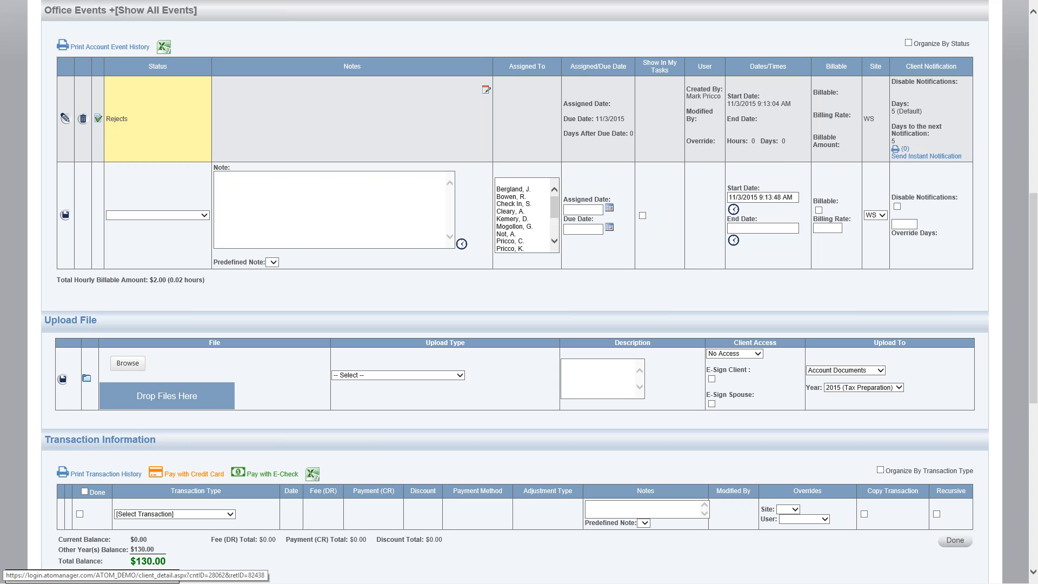
Open the Rejects event's checklist and examine the Contact Client item's assigned user, due date and Done box
left_click(98, 118)
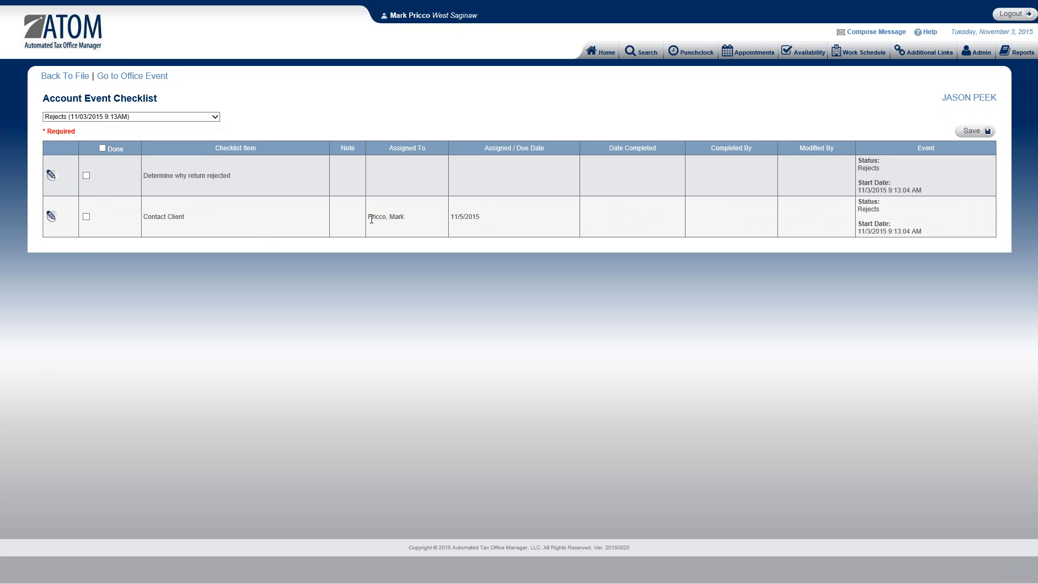
left_click_drag(371, 219, 410, 222)
left_click(446, 225)
triple_click(457, 220)
left_click(490, 224)
left_click(86, 217)
left_click(88, 217)
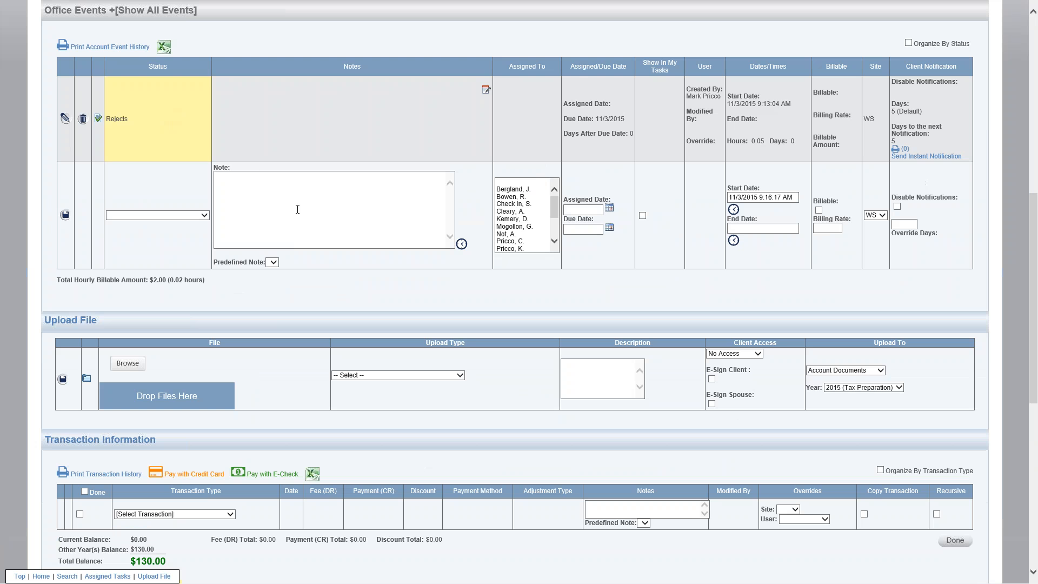
Change the client's account status to Tax Preparation and save the account
scroll(297, 210, "up", 1)
left_click(807, 50)
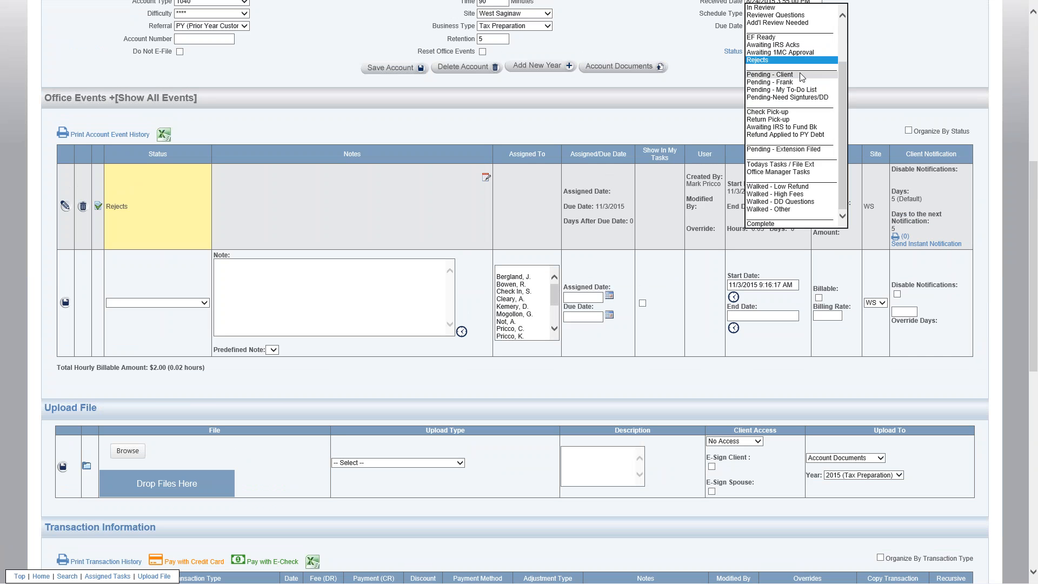
scroll(801, 64, "up", 2)
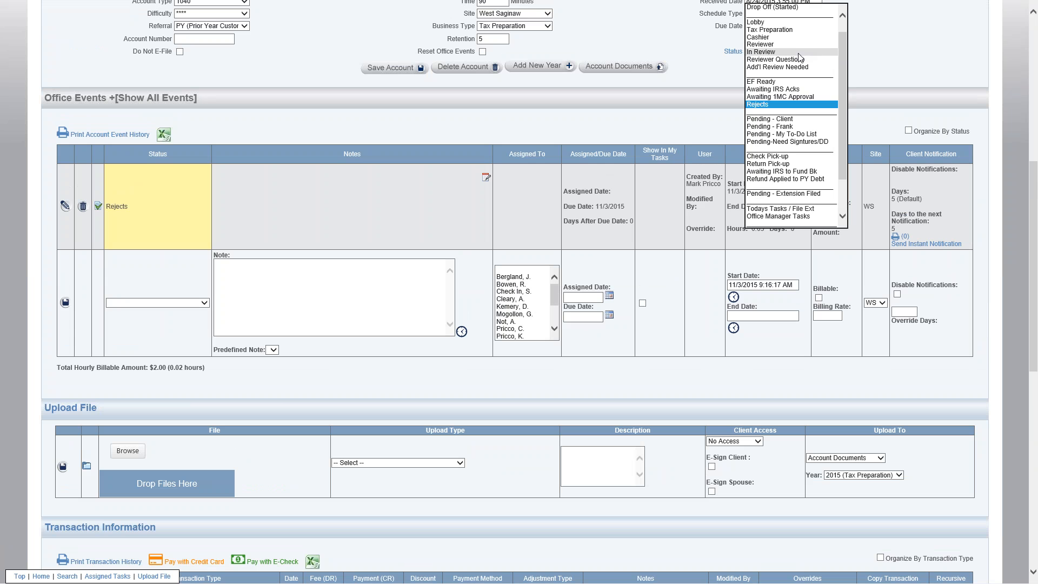
left_click(778, 30)
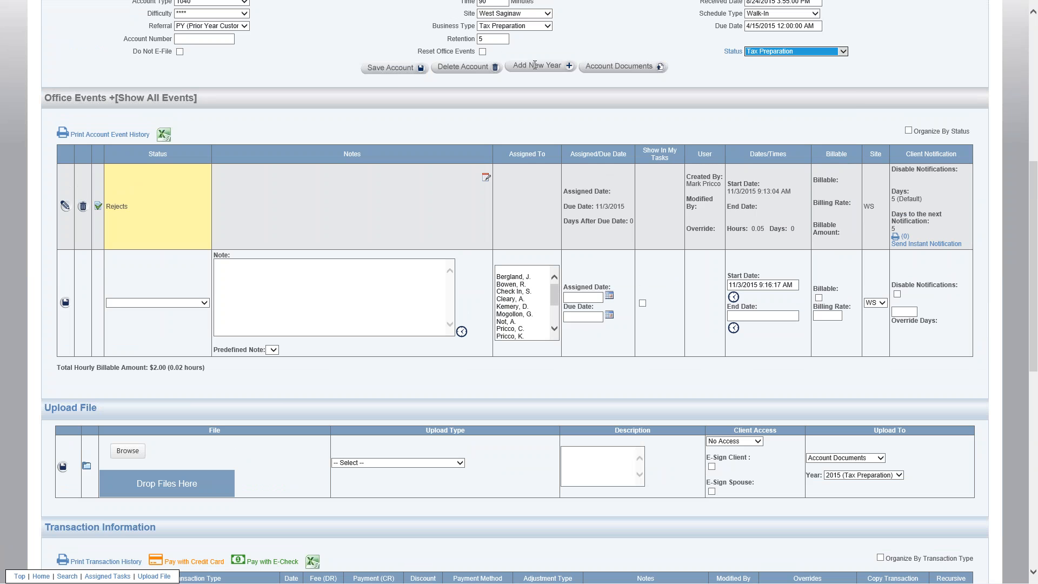
left_click(390, 68)
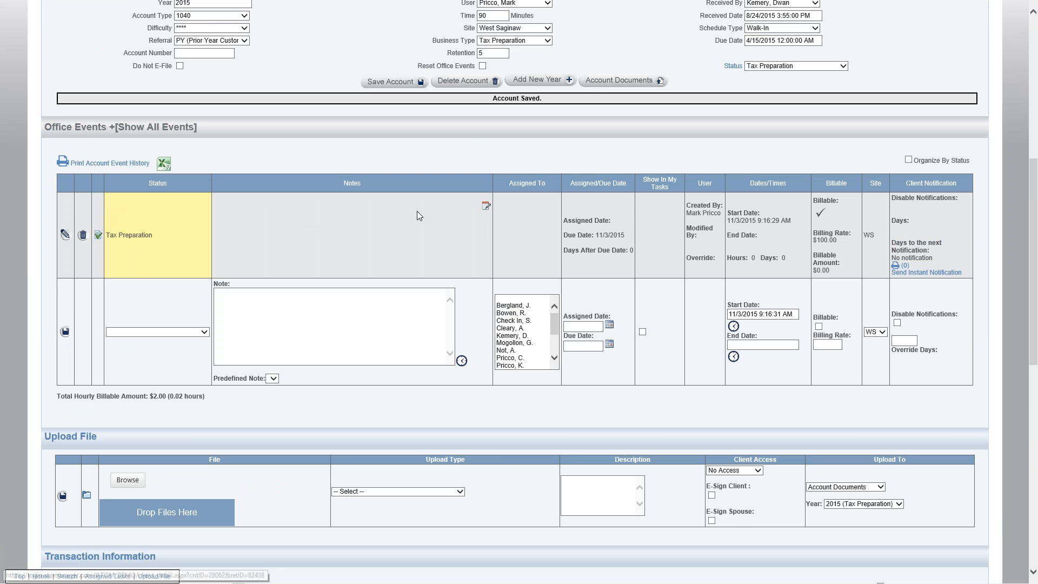
scroll(379, 233, "up", 3)
scroll(380, 235, "up", 2)
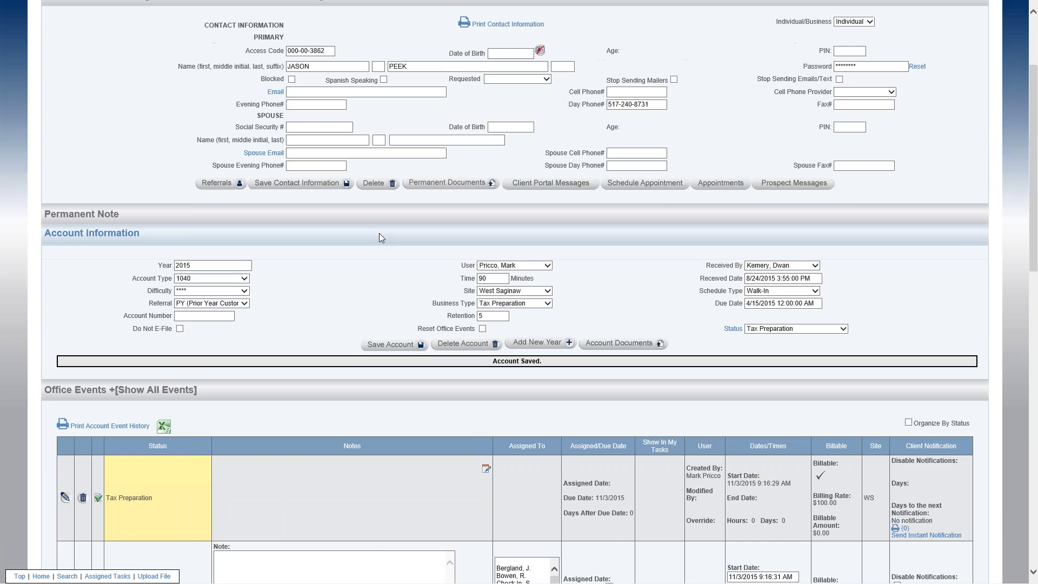